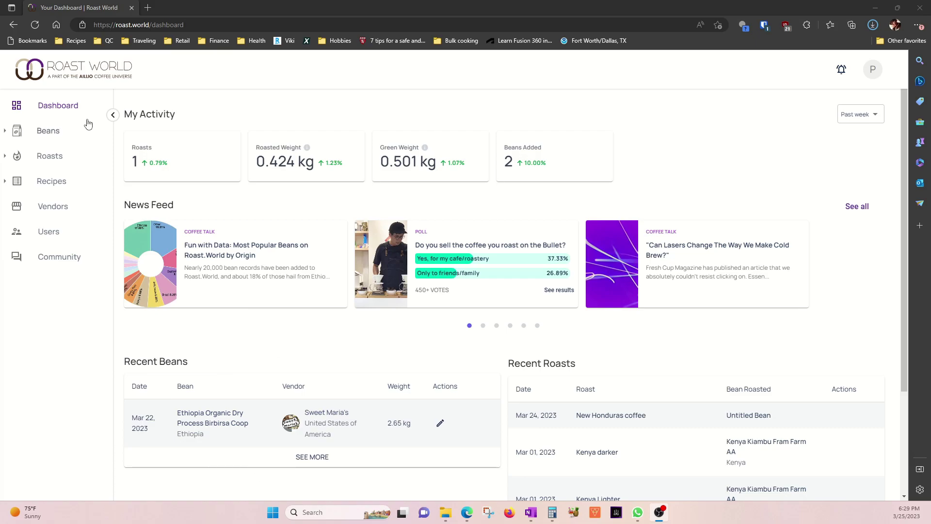
Step: Look through the personal beans list, the personal roasts list and the roast Analyzer
click(48, 130)
click(56, 160)
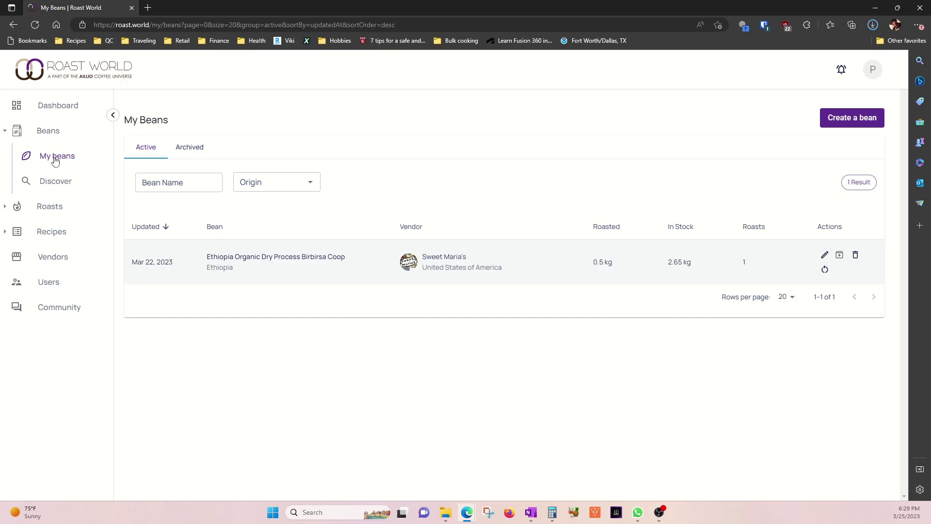
click(56, 156)
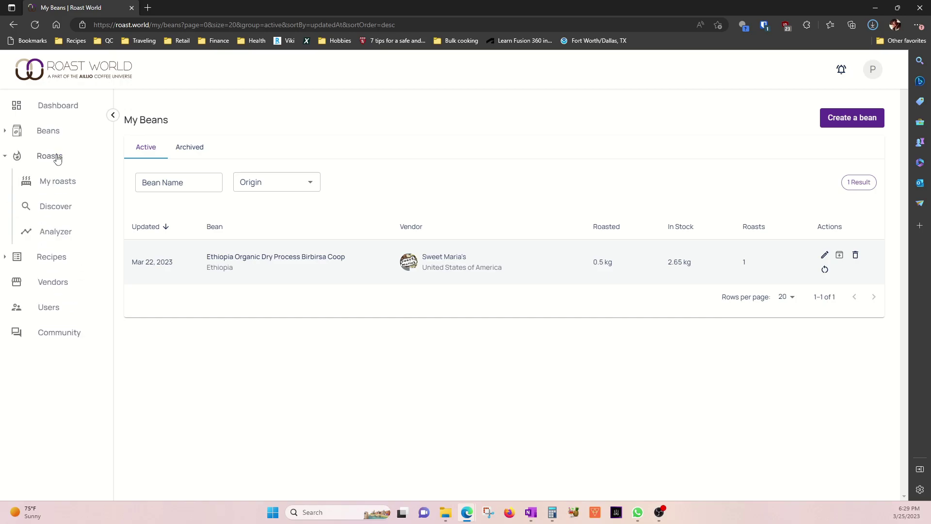
click(63, 183)
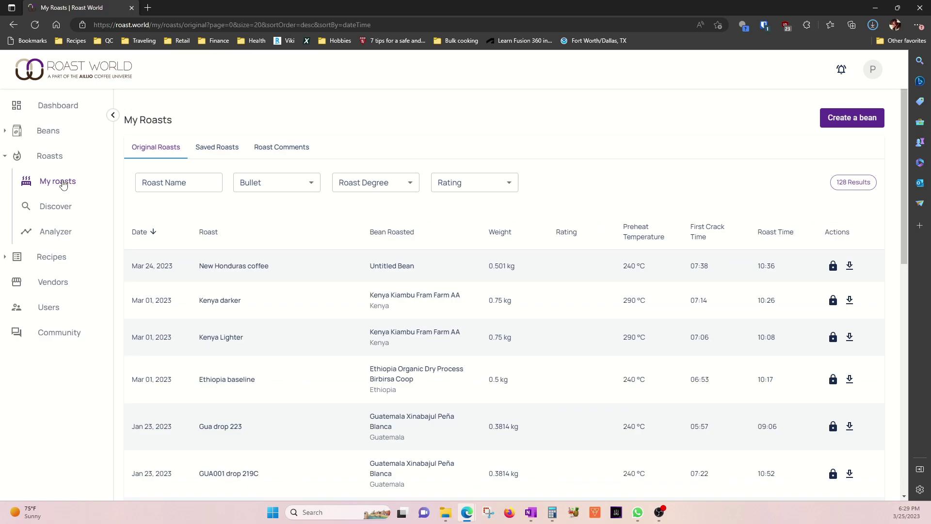
click(56, 233)
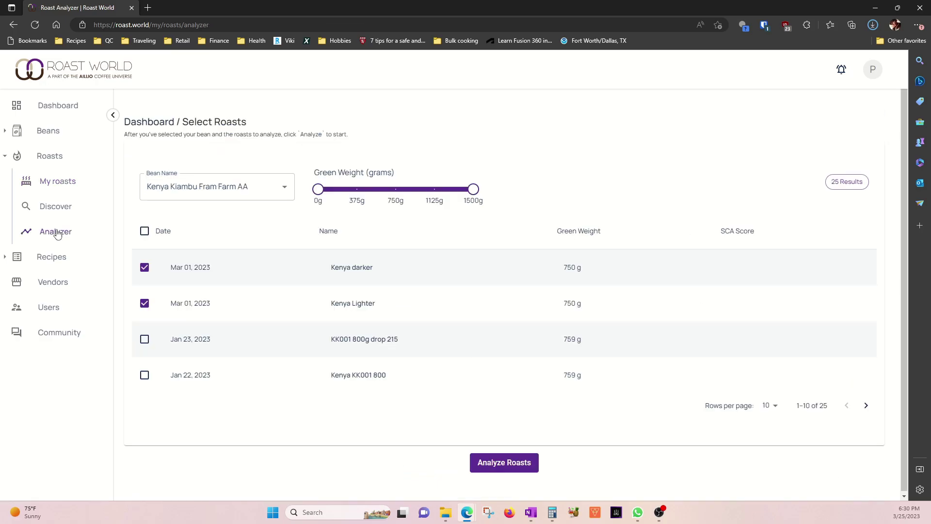
Step: Look through the recipe options, the vendor directory and the list of roasters
click(52, 181)
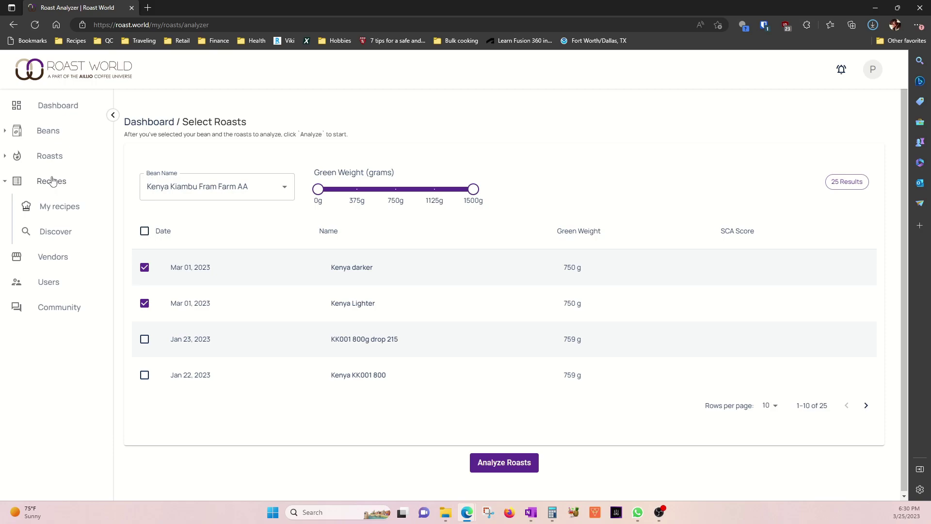
click(56, 232)
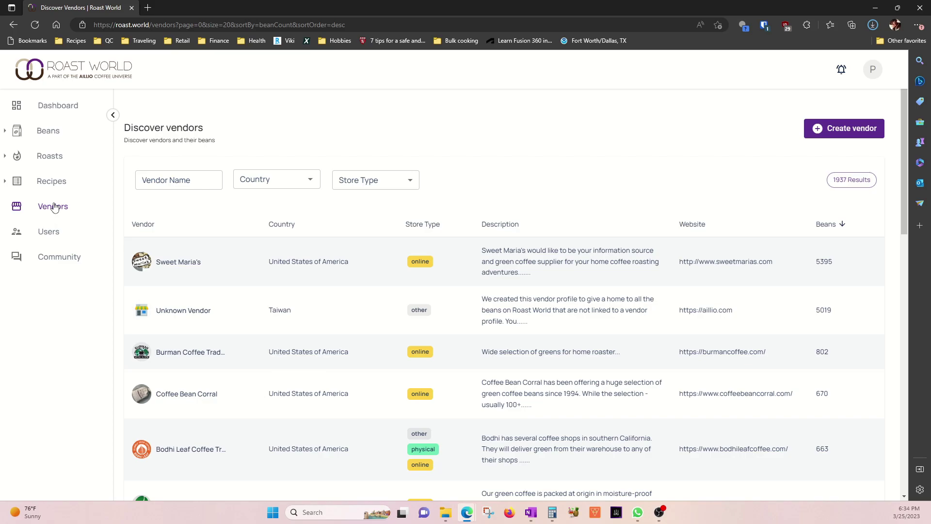
click(53, 232)
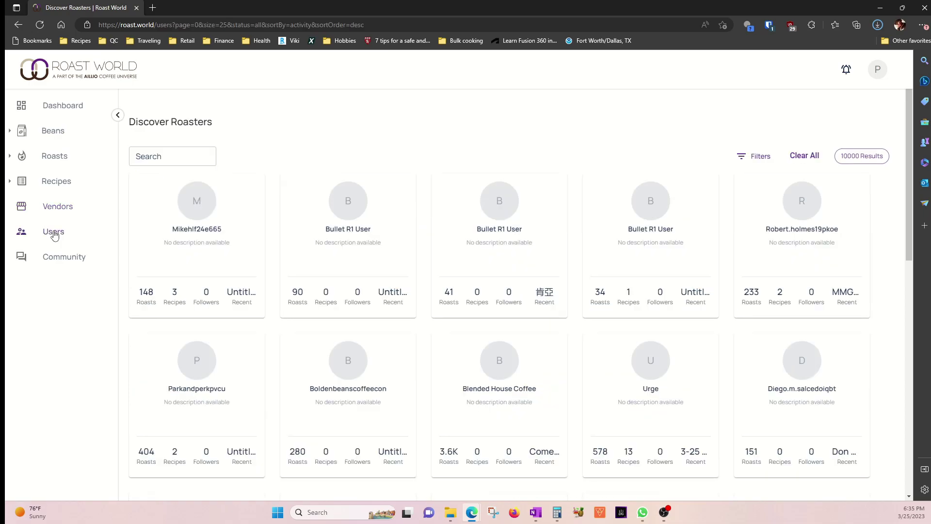
Step: Open the second listed roaster's profile, view the chart of their first Untitled Roast and return to the profile
click(344, 234)
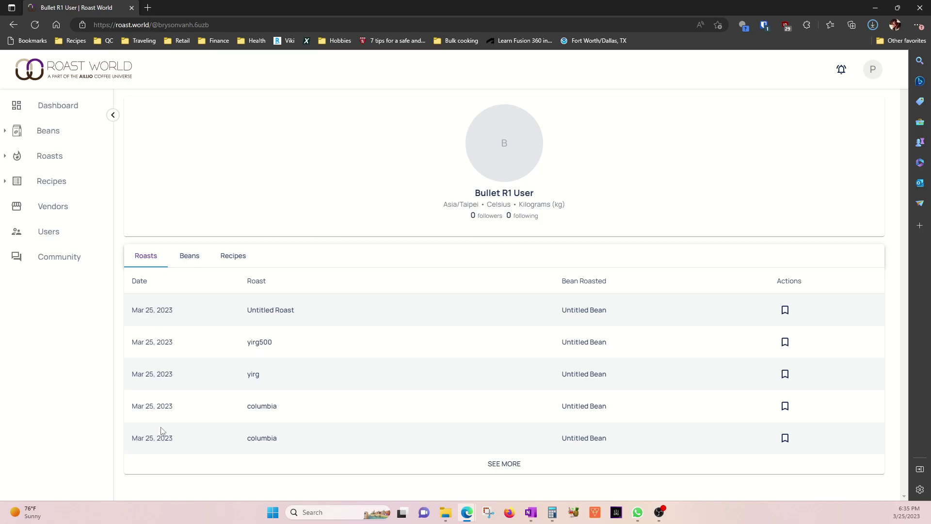
click(267, 312)
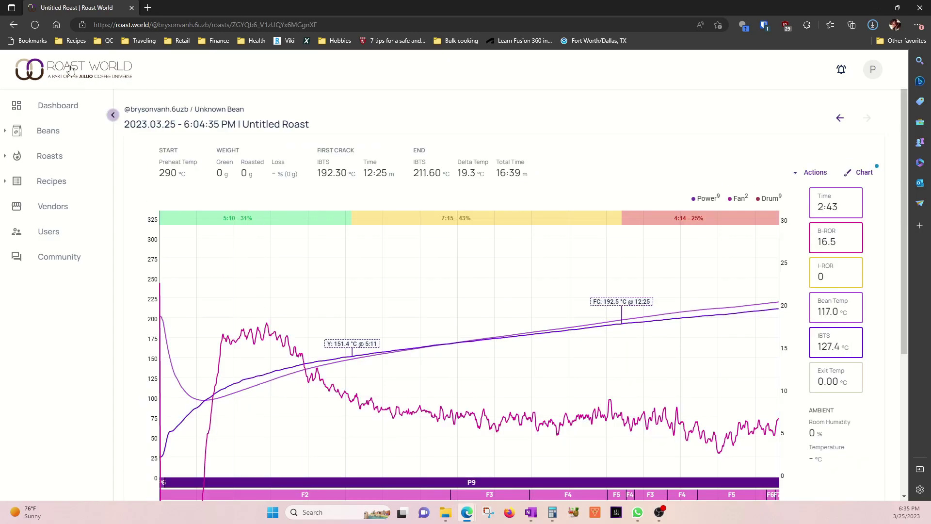
click(13, 24)
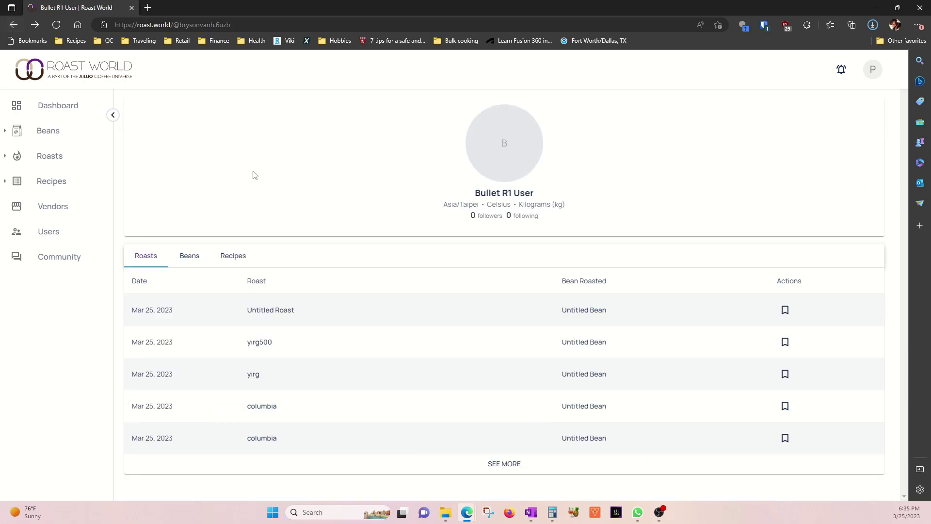
Step: View this roaster's beans and recipes, and examine the action timeline of the Light roast Yirgacheffe recipe
click(195, 256)
click(228, 257)
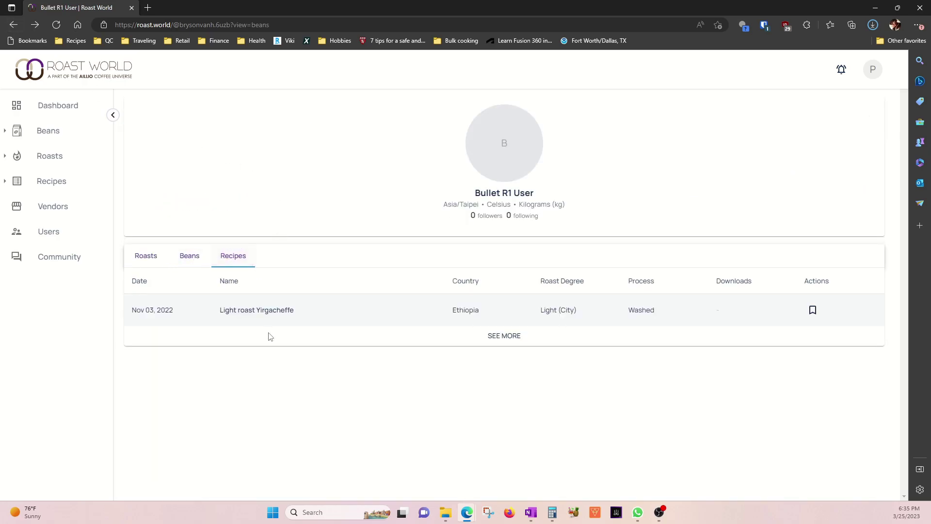
click(260, 312)
scroll(280, 419, down, 1)
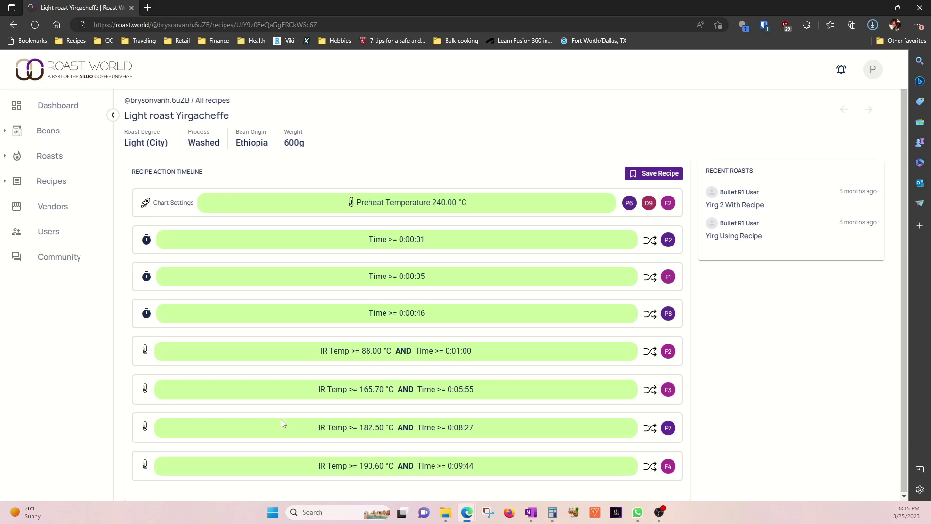
key(alt+Left)
Step: View the latest topics in the community forum and close the forum again
click(61, 257)
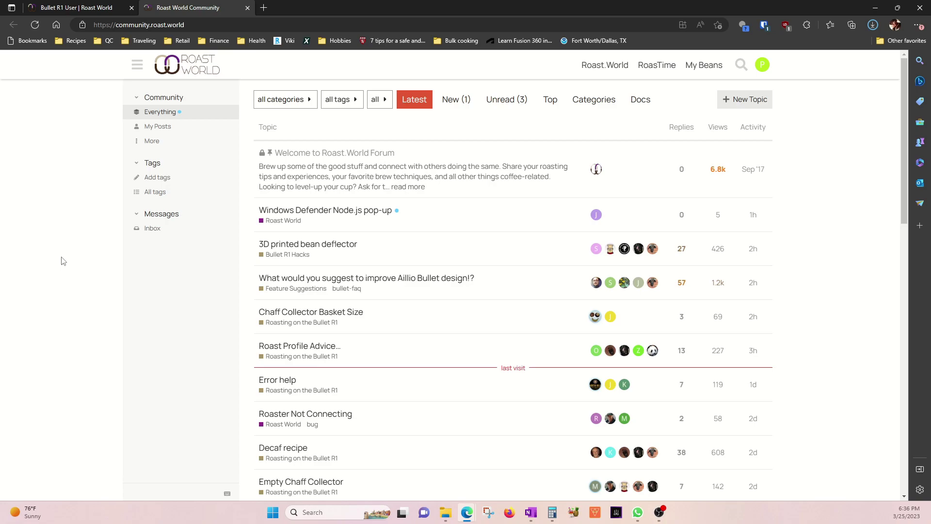
key(ctrl+w)
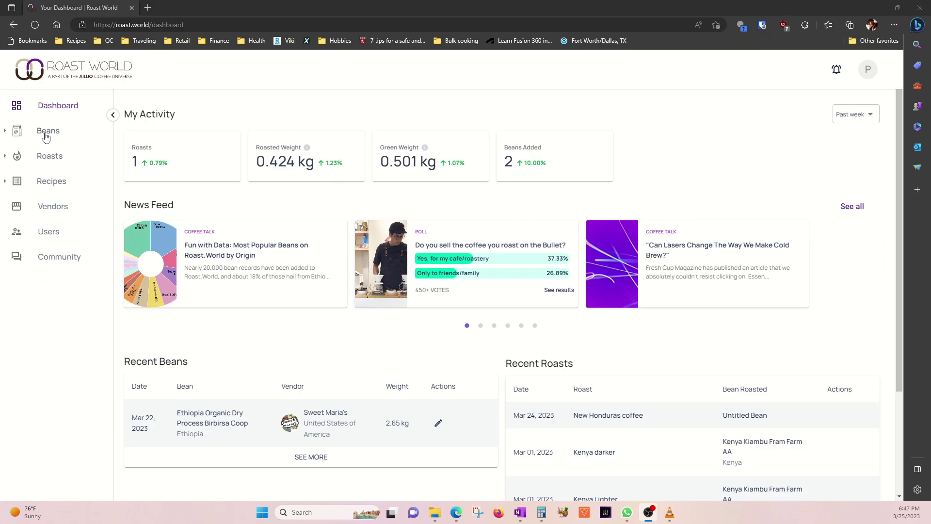
Step: Start a new bean with vendor Sweet Maria's and origin Honduras, choosing the existing Honduras San Vicente Comunidad Cabañas bean with 60 roasts
click(52, 153)
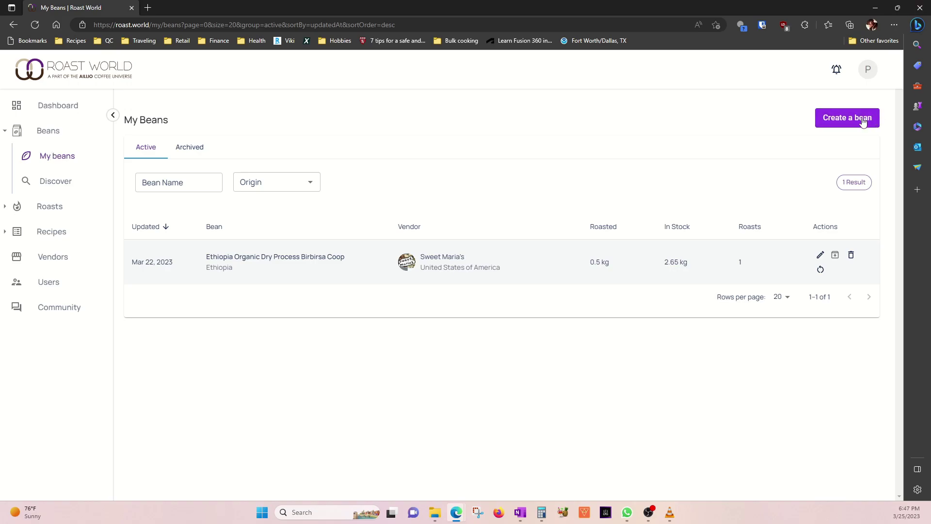
click(847, 120)
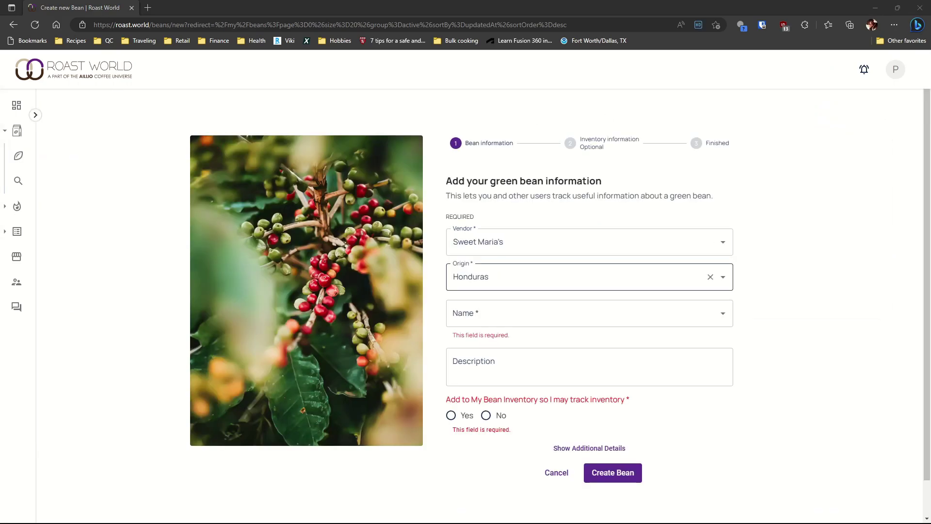
click(533, 313)
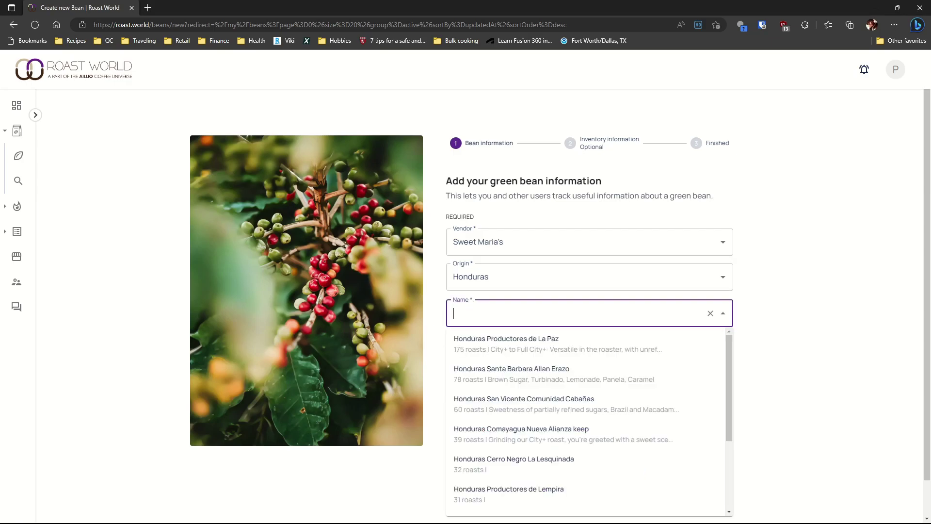
text(Honduras S)
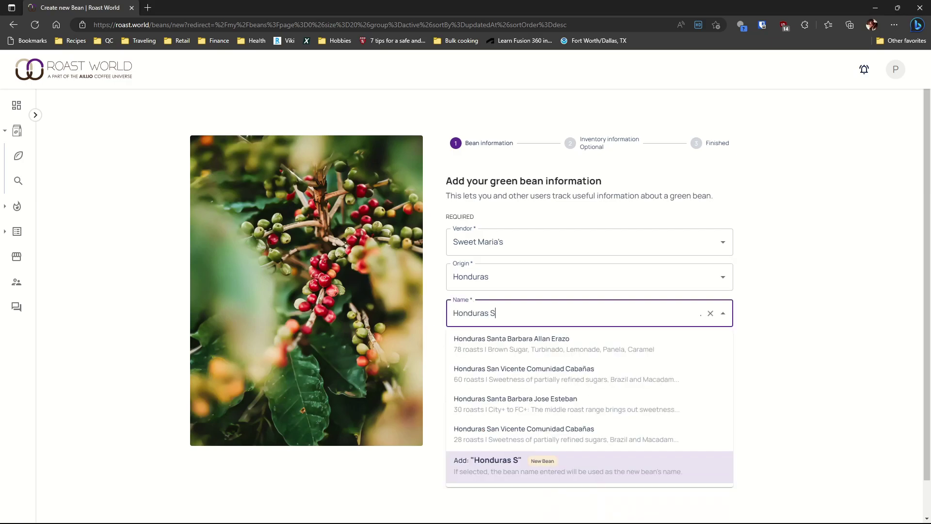
text(an Vicente )
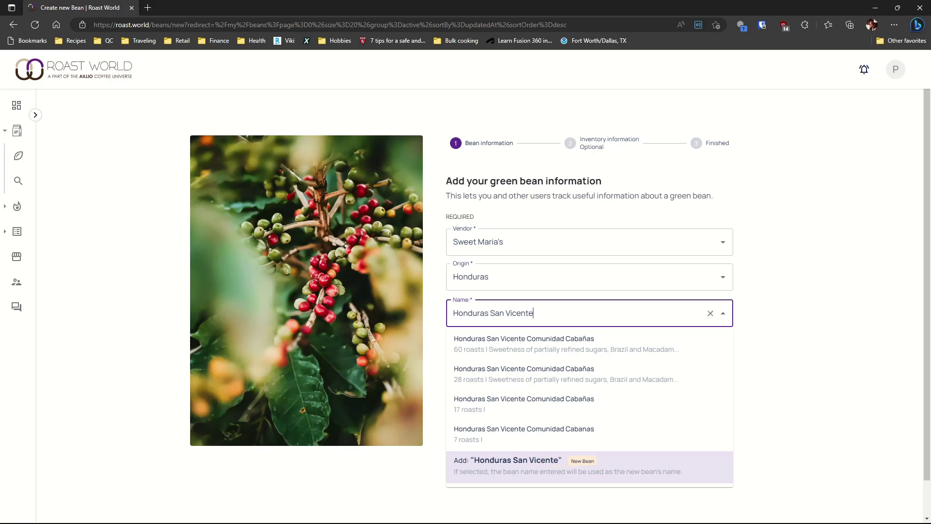
text(Comunidad )
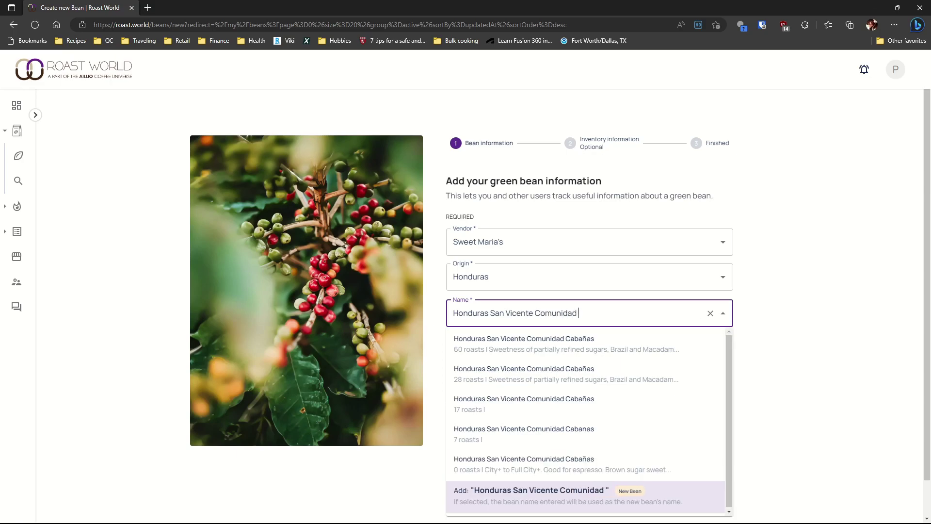
text(Caba)
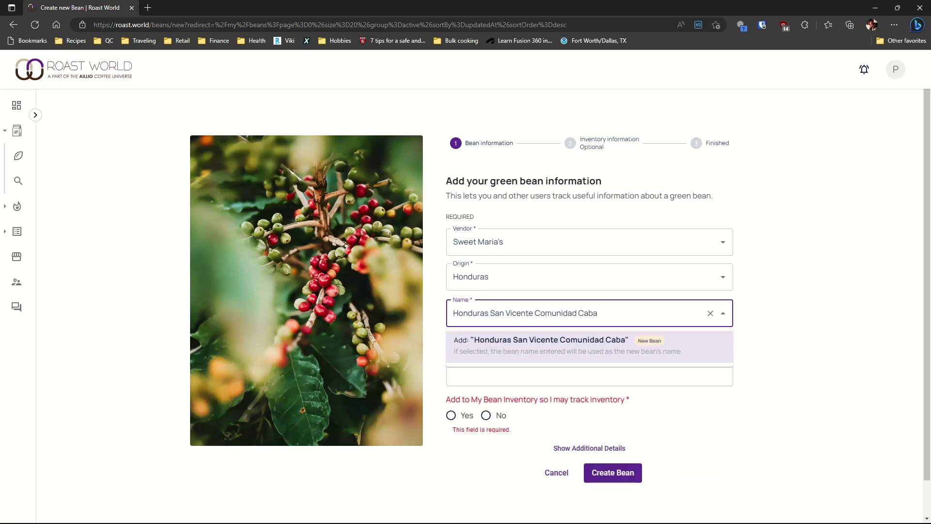
text(ñas)
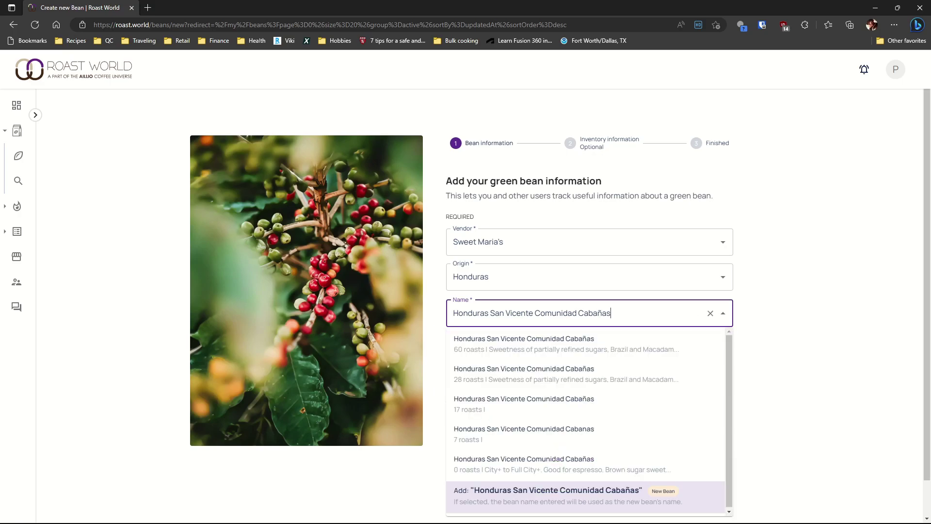
key(Down)
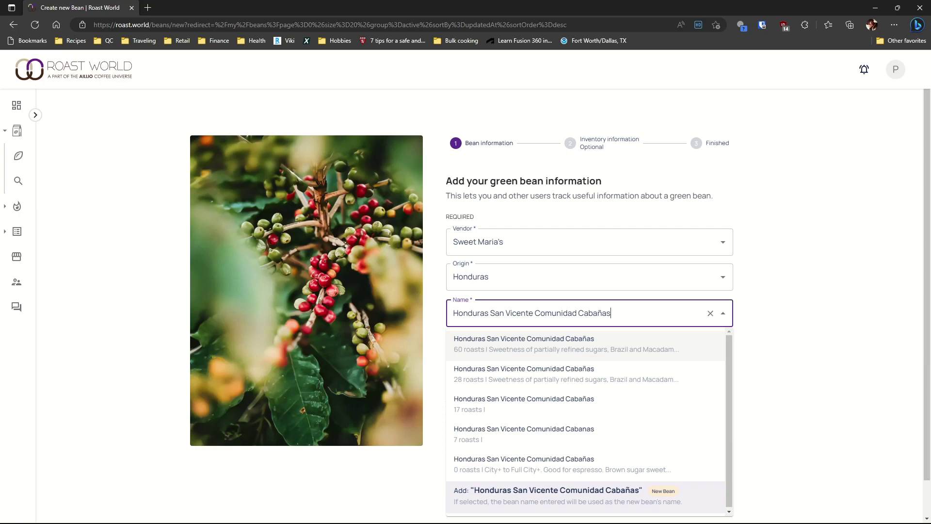
key(Return)
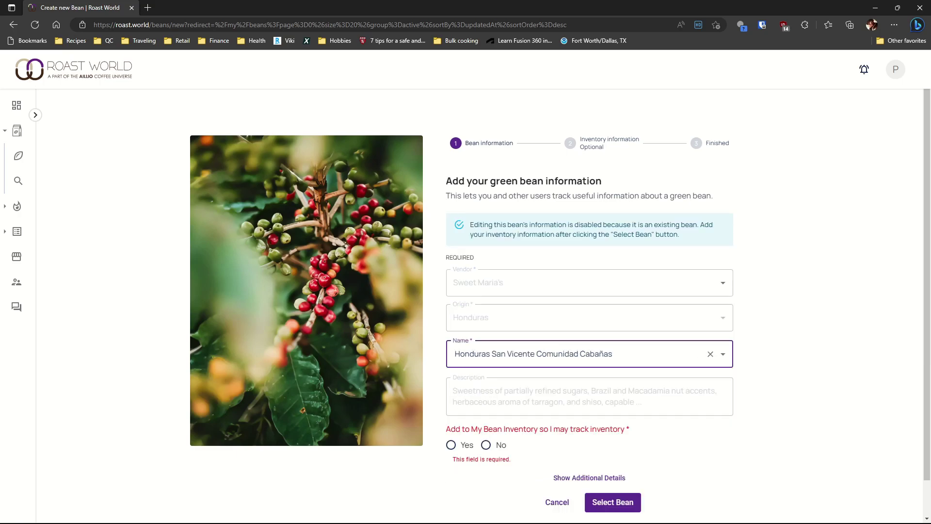
Step: Choose to track the bean in the inventory, review its additional details and confirm the bean selection
click(451, 445)
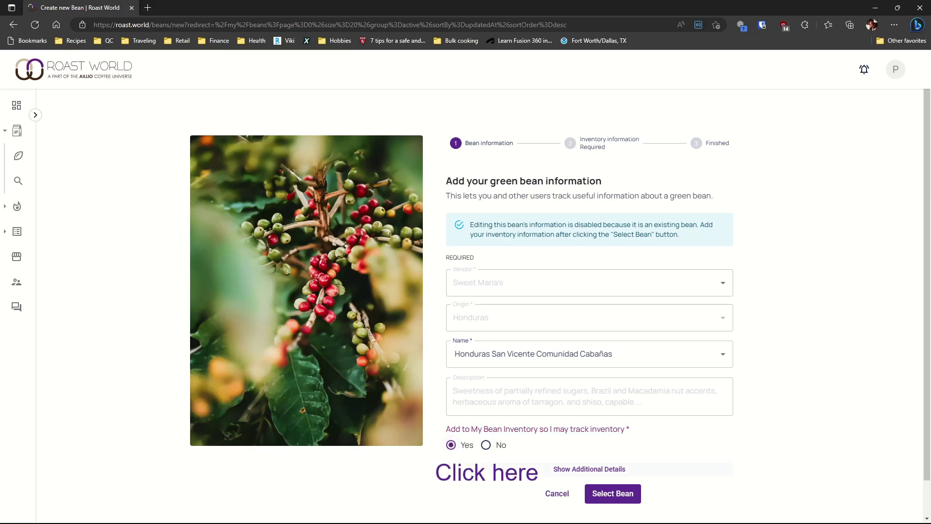
click(589, 469)
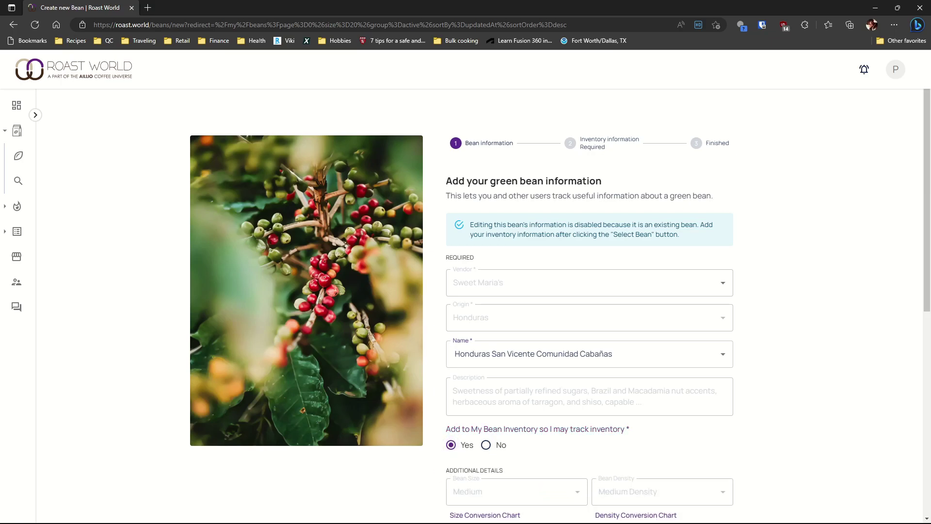
scroll(560, 303, down, 4)
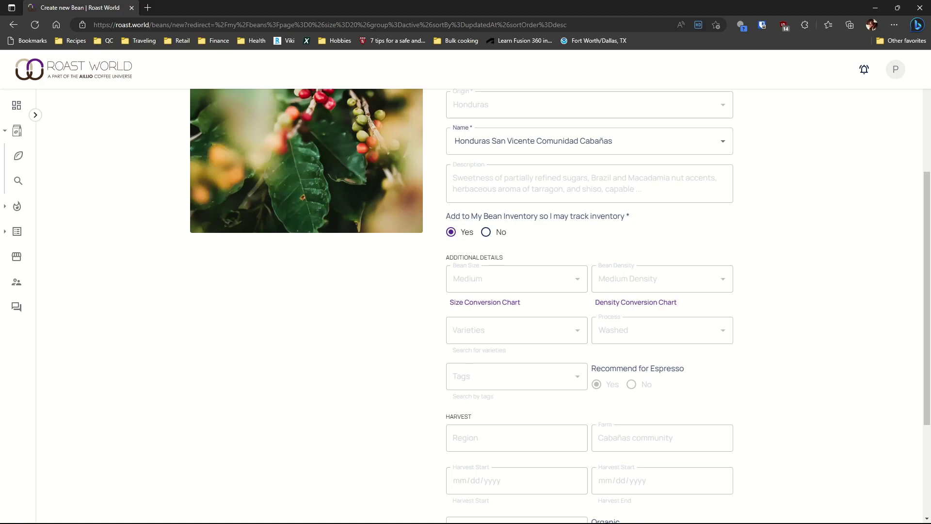
scroll(560, 303, down, 3)
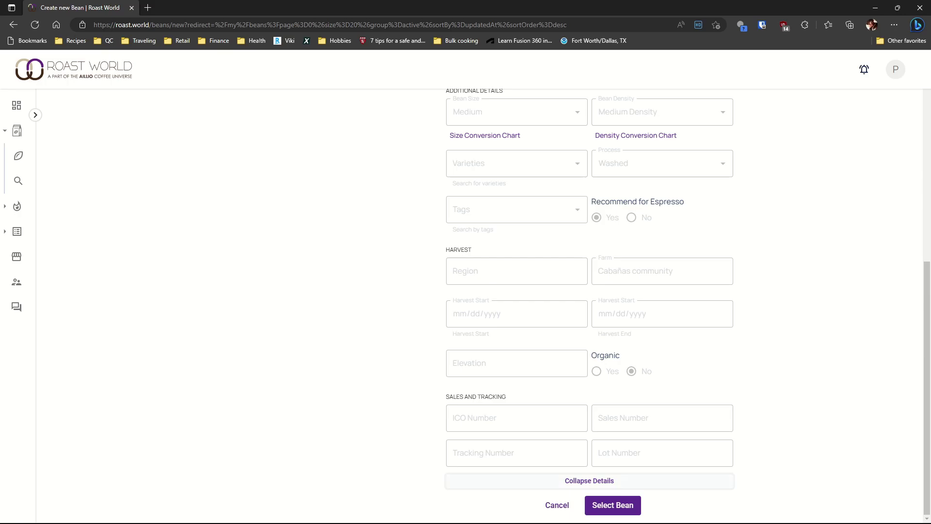
click(612, 505)
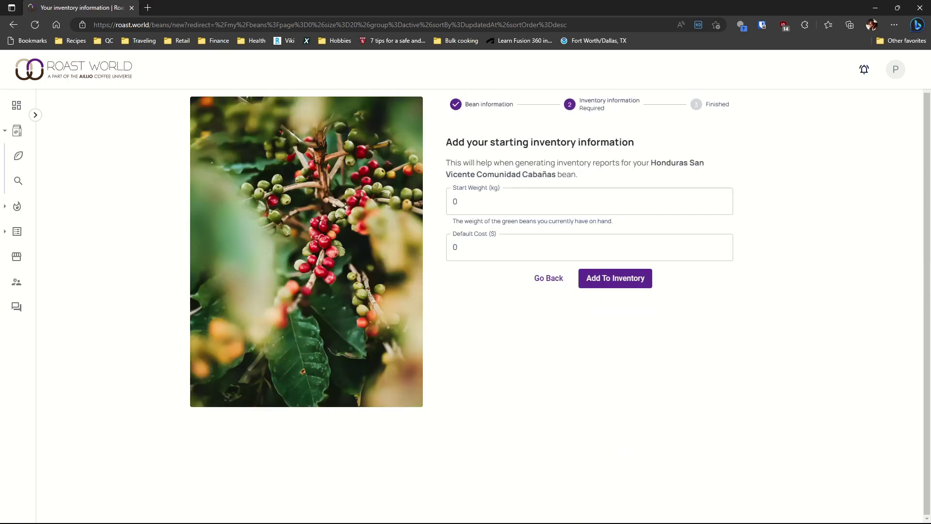
Step: Set the bean's start weight to 4.54 kg with a default cost of 0 and add it to the inventory
double_click(455, 201)
text(4.54)
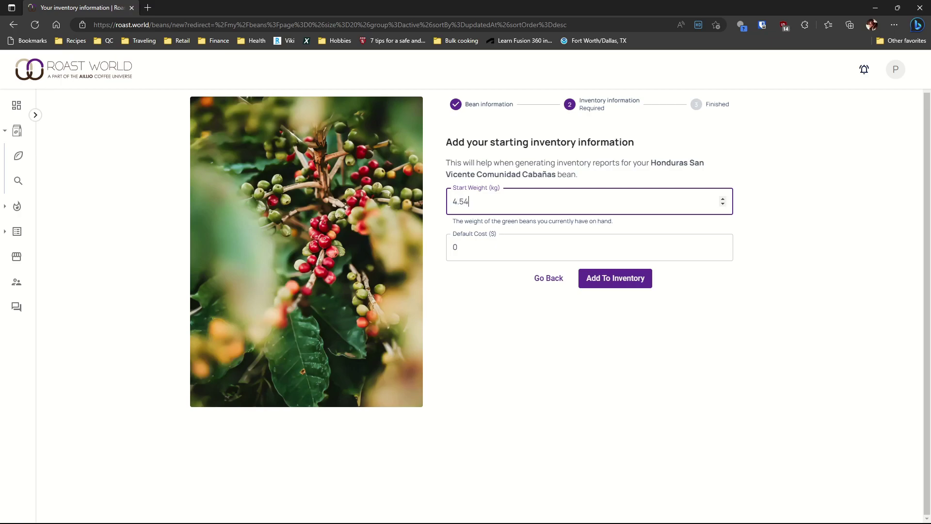
click(722, 250)
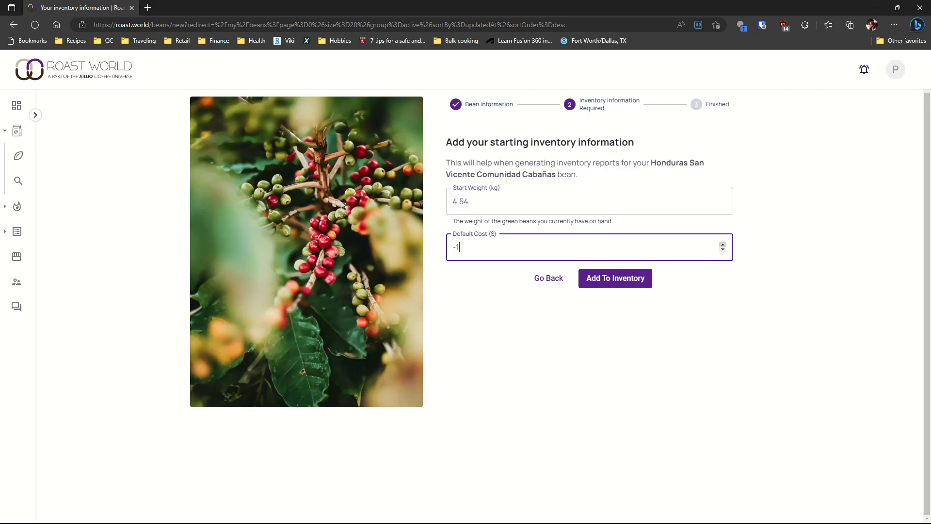
click(722, 244)
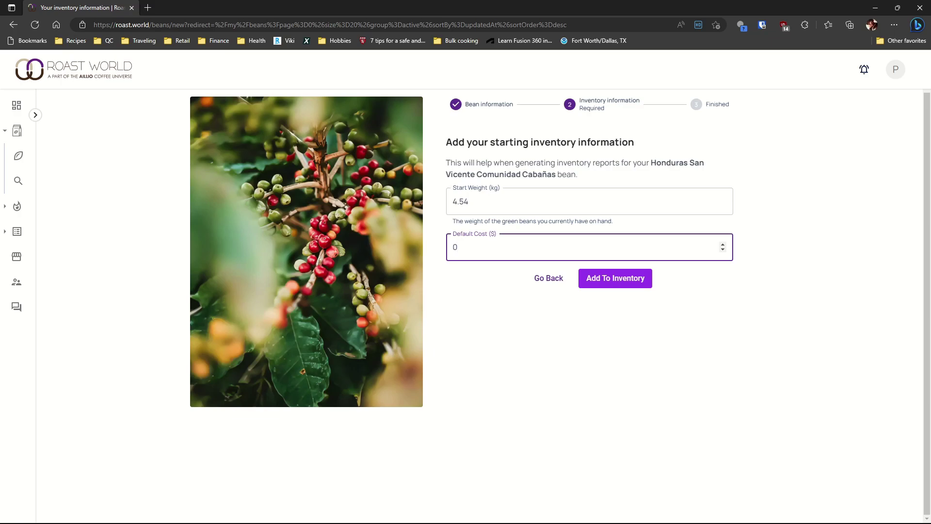
click(614, 278)
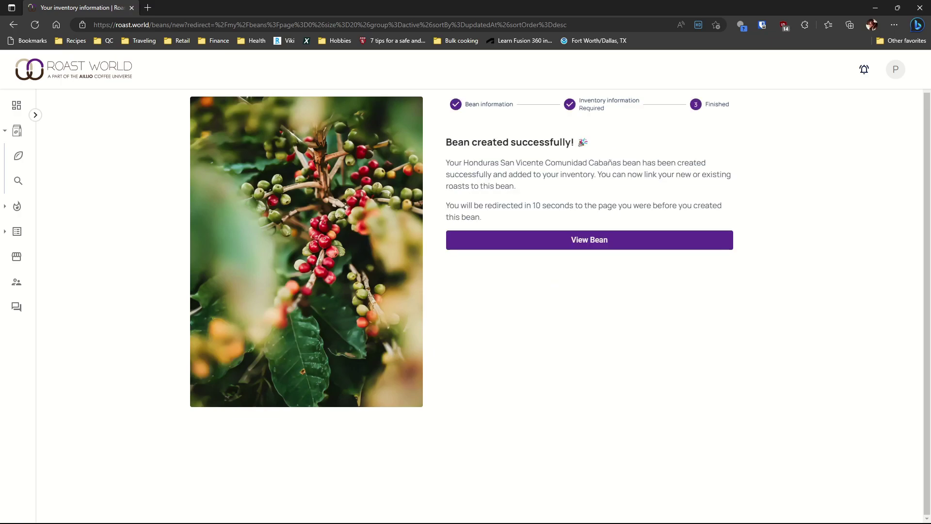
Step: View the new Honduras bean's details page and return to the list of personal beans
click(612, 243)
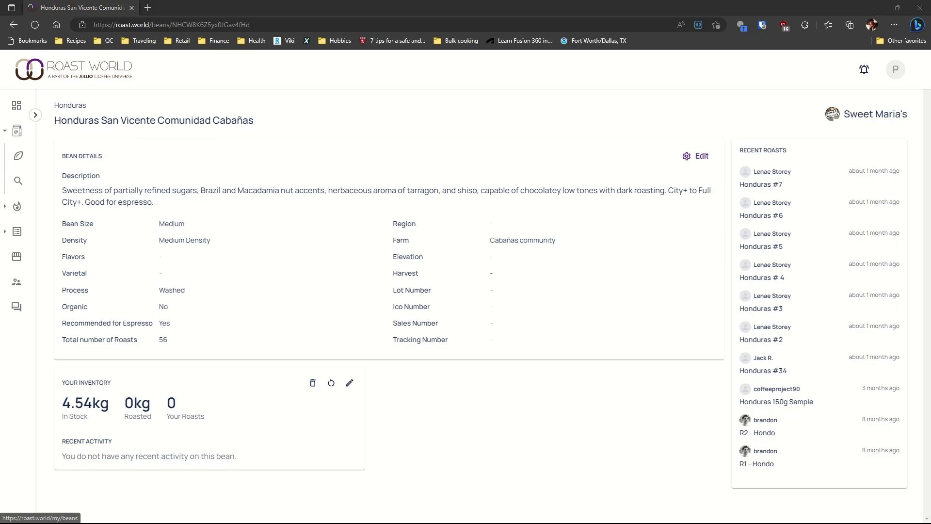
click(18, 155)
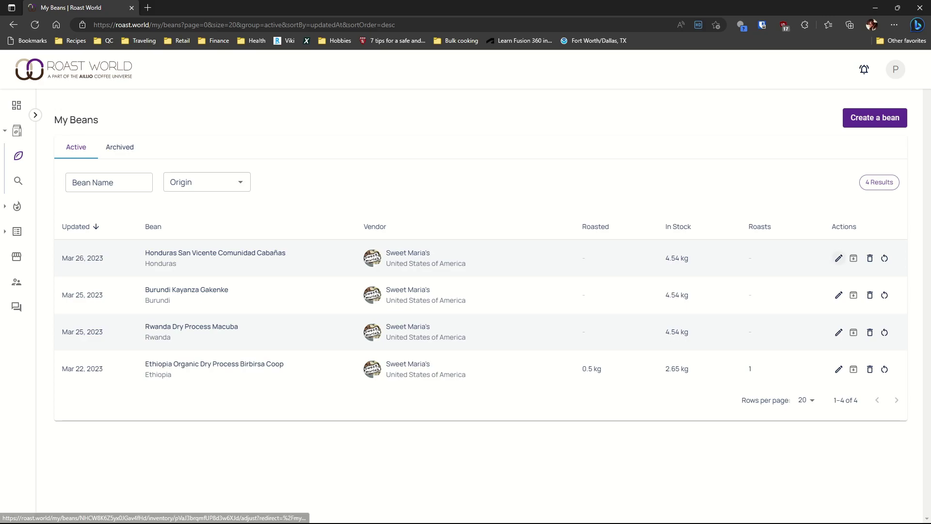
Step: Delete the Honduras San Vicente Comunidad Cabañas bean from the active bean inventory
click(869, 257)
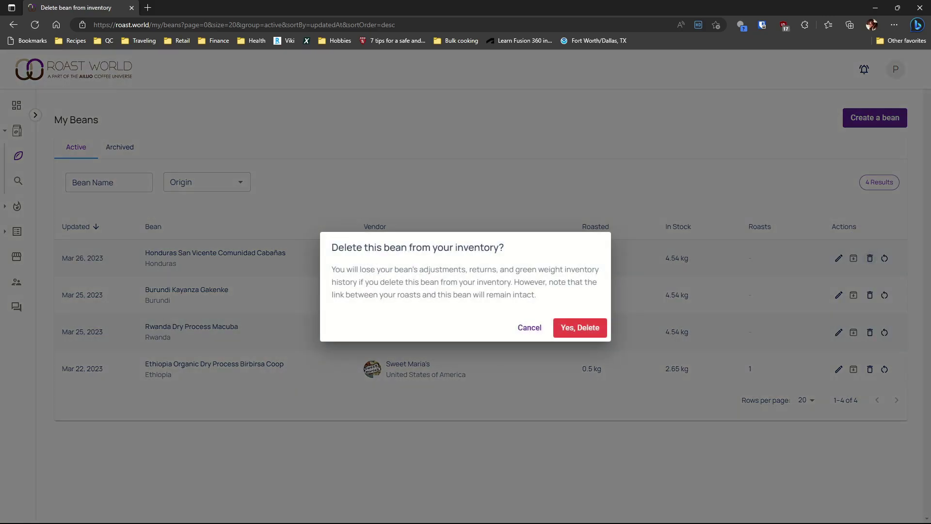
click(580, 328)
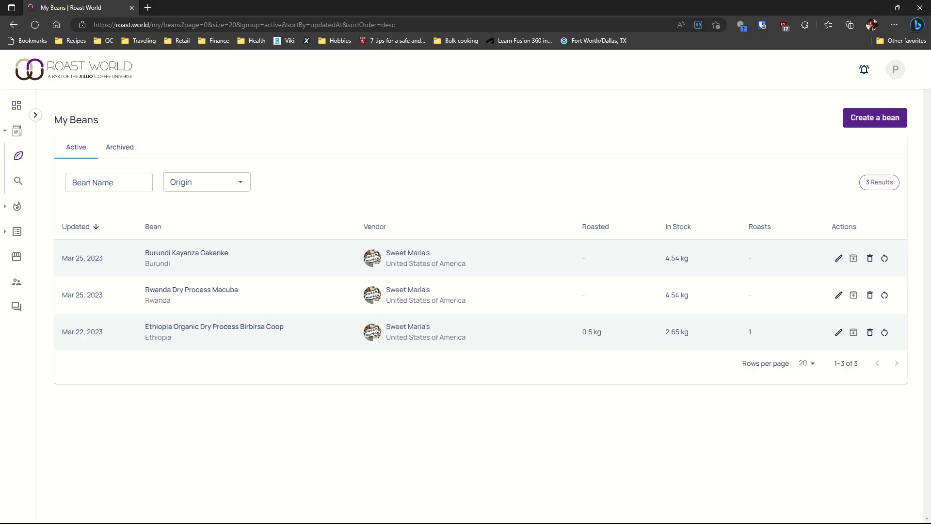
Step: Start creating a new bean with Sweet Maria's as the vendor and Honduras as the origin
click(874, 118)
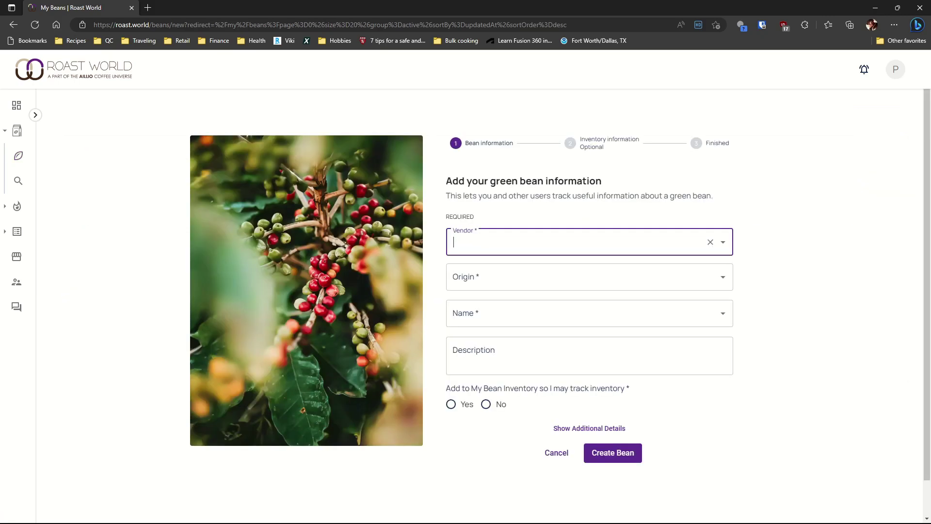
text(sweet)
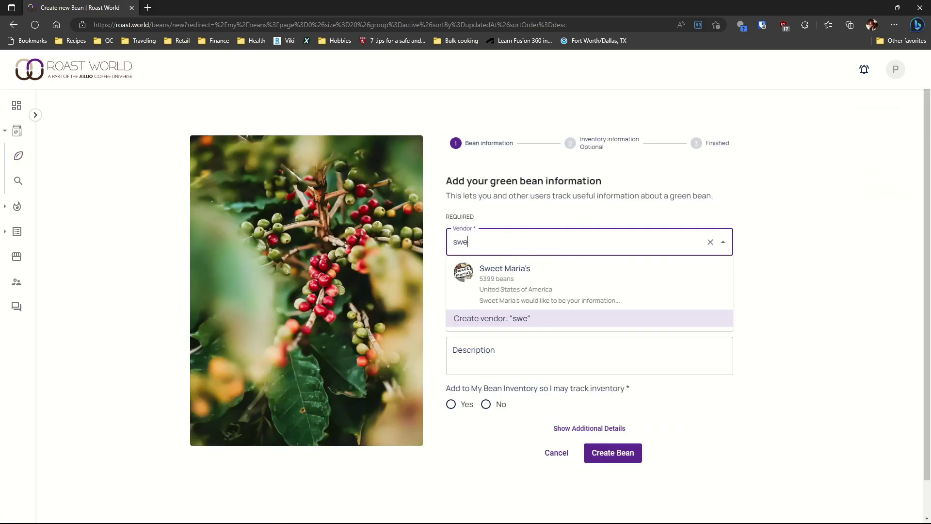
click(533, 280)
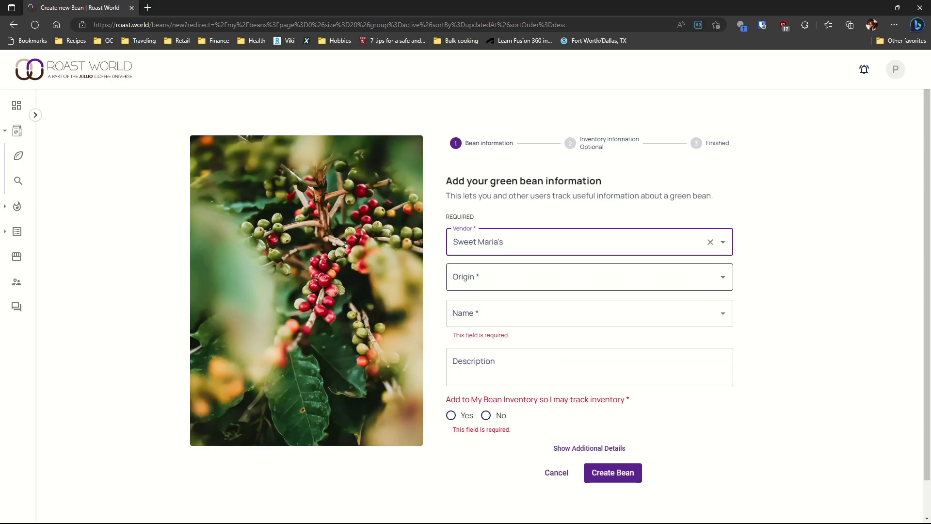
text(hon)
key(Tab)
Step: Name the bean Honduras San Vicente Comunidad Cabañas and add it as a new bean instead of an existing entry
text(Honduras San Vicente Comunidad Cabañas)
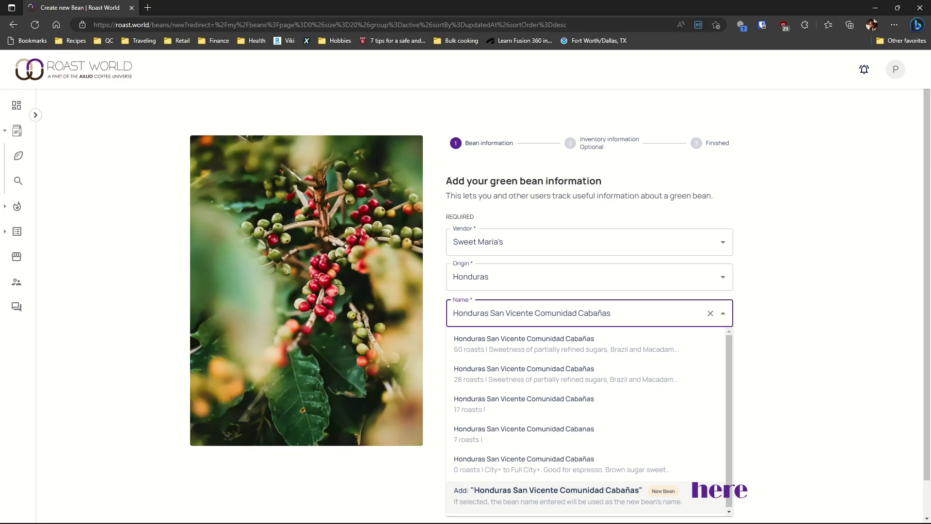
key(Return)
key(Tab)
Step: Paste the tasting notes starting with "Brown sugar sweetness, walnut brownie" into the bean's description and trim the surplus characters
text(v)
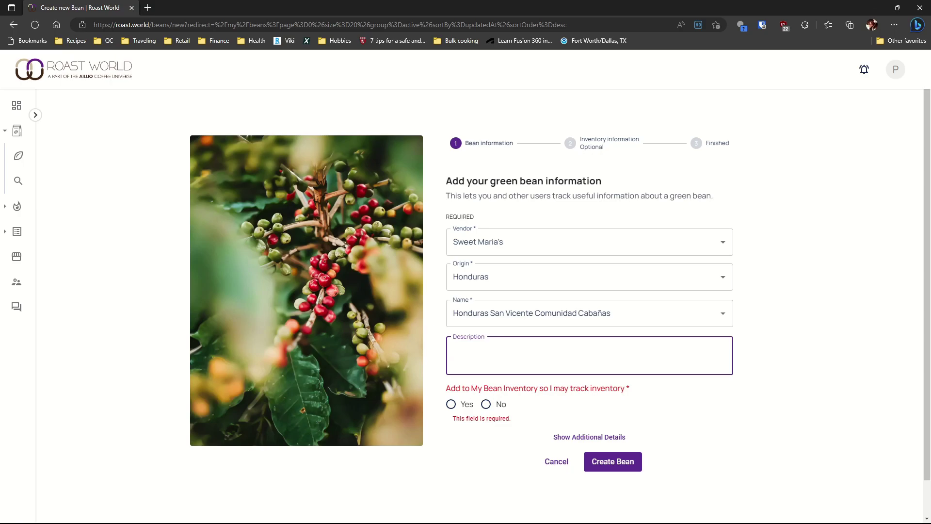
key(ctrl+v)
key(shift+Left)
key(shift+Left)
key(shift+Left)
key(shift+Left)
key(shift+Left)
key(shift+Left)
key(shift+Left)
key(shift+Left)
key(shift+Left)
key(shift+Left)
key(shift+Left)
key(shift+Left)
key(shift+Left)
key(shift+Left)
key(shift+Left)
key(shift+Left)
key(shift+Left)
key(shift+Left)
key(shift+Left)
key(shift+Left)
key(shift+Left)
key(shift+Left)
key(shift+Left)
key(shift+Left)
key(shift+Left)
key(ctrl+c)
key(BackSpace)
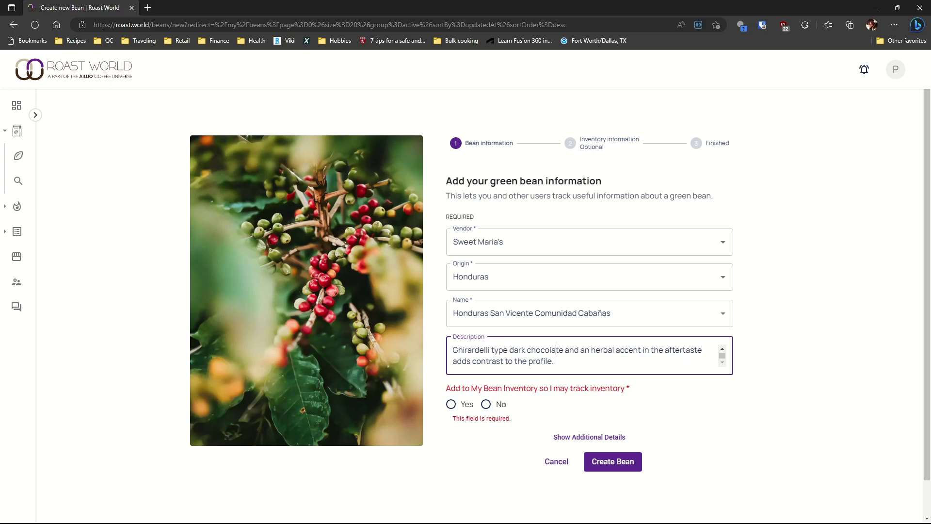
Step: Insert the roast recommendation "City+ to Full City+. Good for espresso." ahead of the tasting notes in the description
key(Up)
key(Up)
key(ctrl+v)
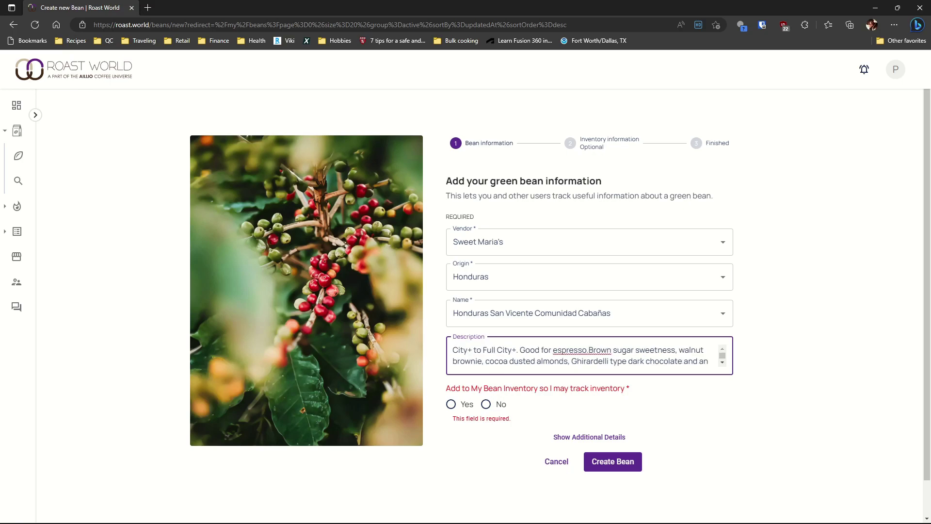
Step: Choose to track the bean in the inventory and show its additional details
key(Tab)
key(space)
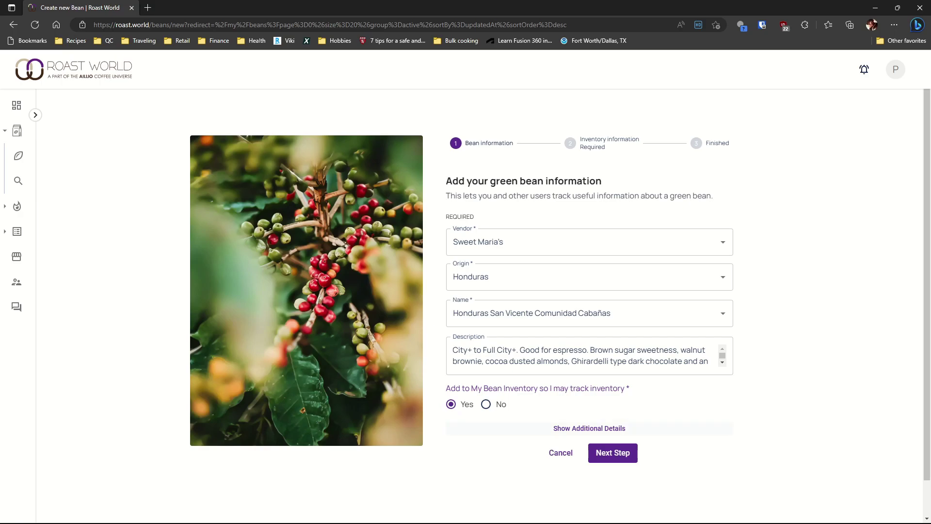
click(589, 428)
scroll(589, 305, down, 6)
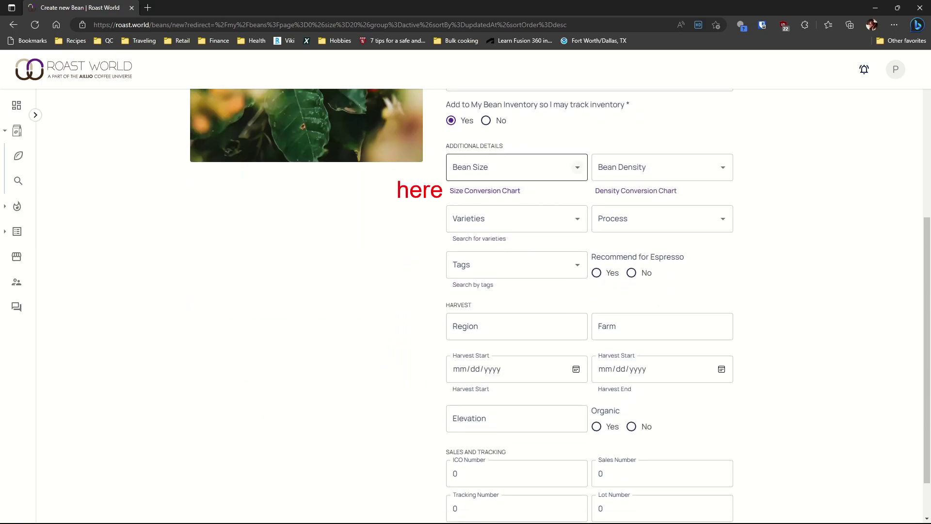
Step: Set the bean size to Medium in the additional details
click(576, 167)
click(577, 168)
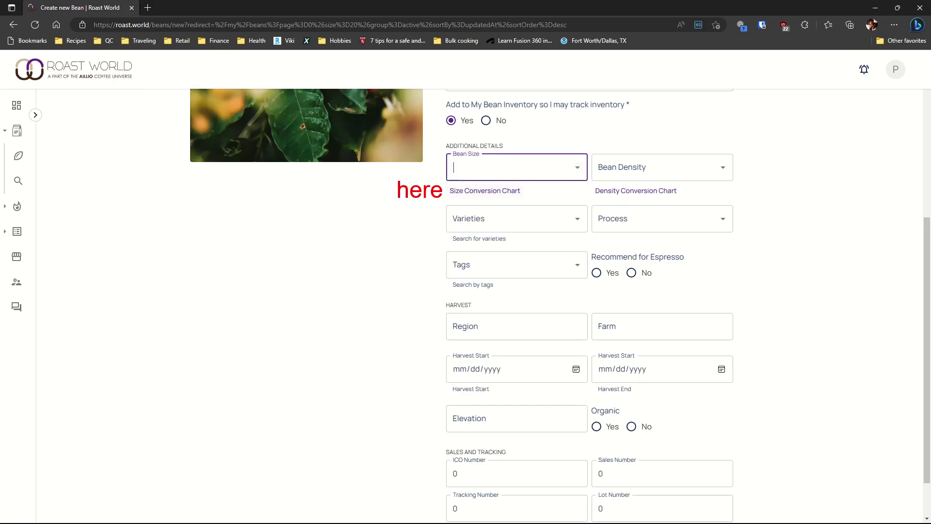
click(487, 190)
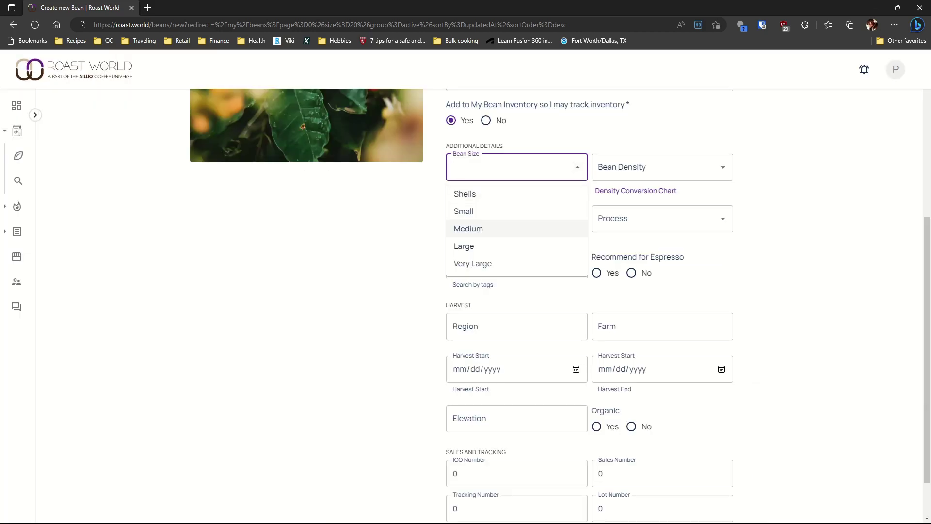
click(485, 229)
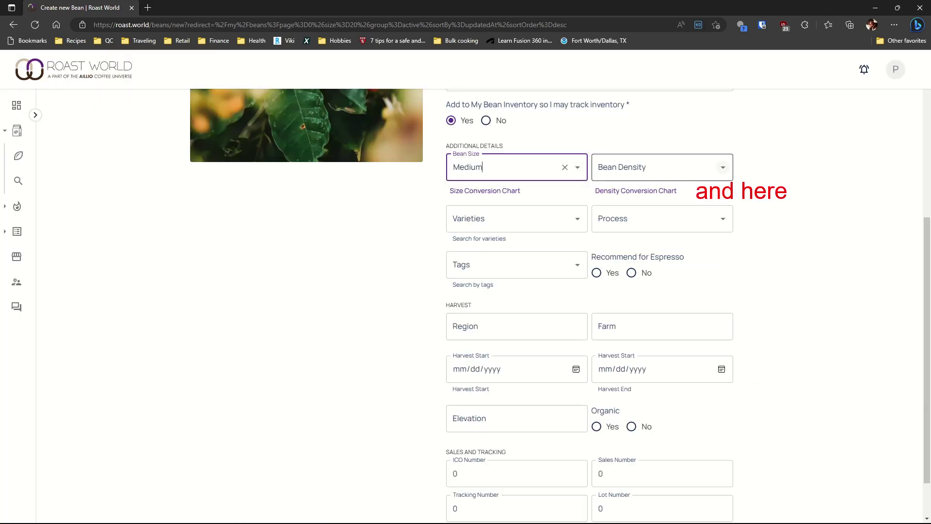
Step: View the bean density conversion chart and close it
click(722, 167)
key(Return)
key(Tab)
key(Return)
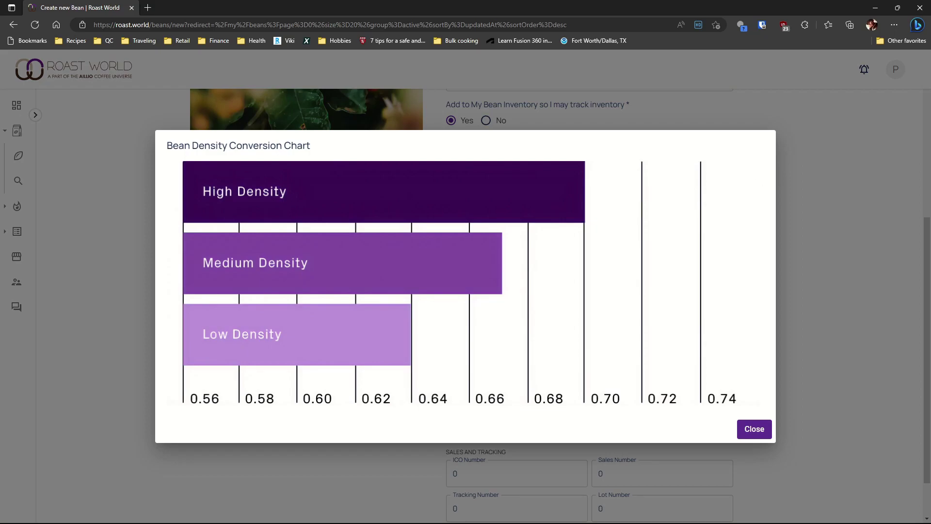
click(754, 429)
Step: Set the bean density to High Density
click(722, 167)
key(Down)
key(Down)
key(Return)
Step: Set the process to Washed and recommend the bean for espresso
key(Tab)
key(Down)
key(Down)
key(Return)
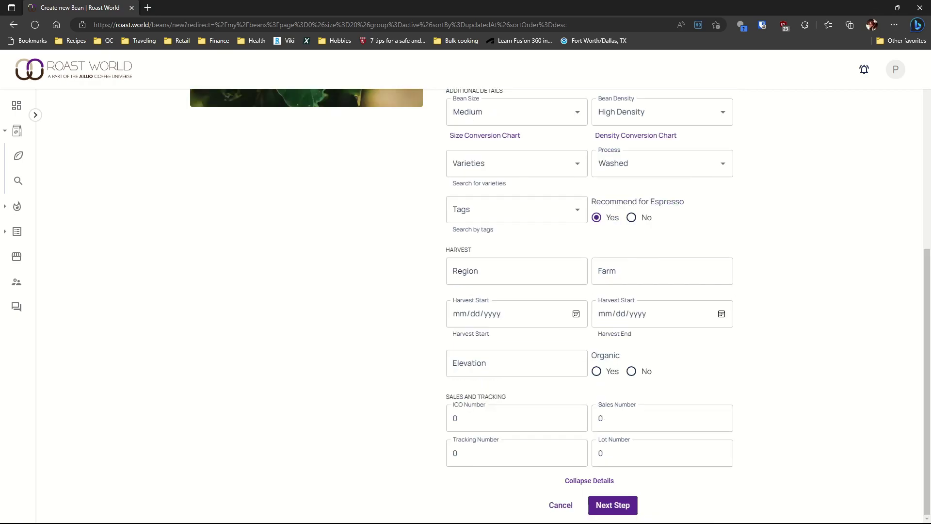
Step: Enter "Los Planes, Cabañas, La Paz" as the harvest region
click(516, 271)
text(Los Planes, Cabañas, La Paz)
key(Tab)
Step: Mark the bean as not organic and set its elevation to 1650
click(631, 371)
click(516, 363)
text(1650)
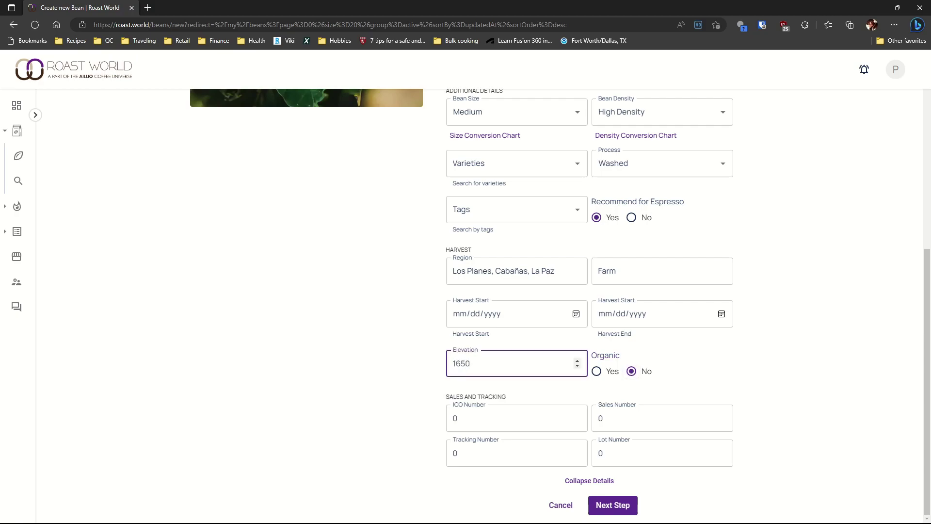
Step: Proceed to the starting inventory information and set the bean's start weight to 4.54 kg
click(548, 435)
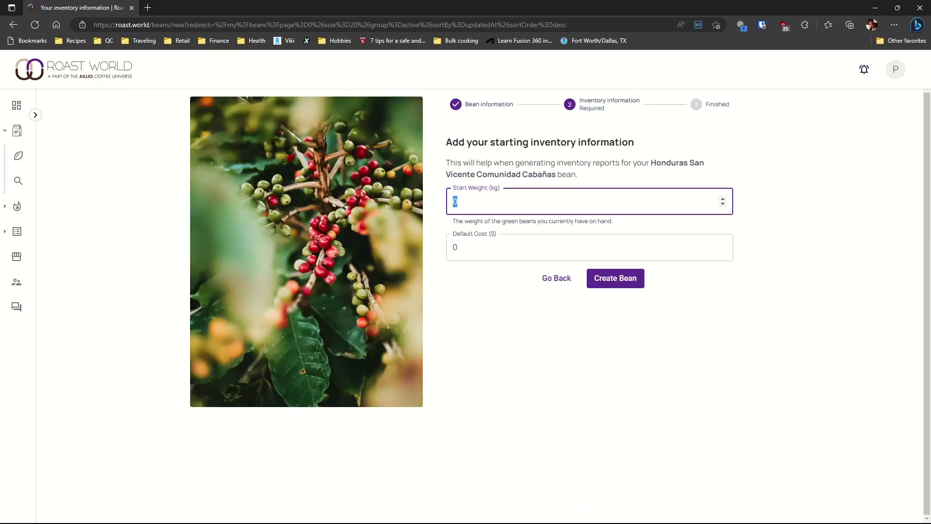
text(4.54)
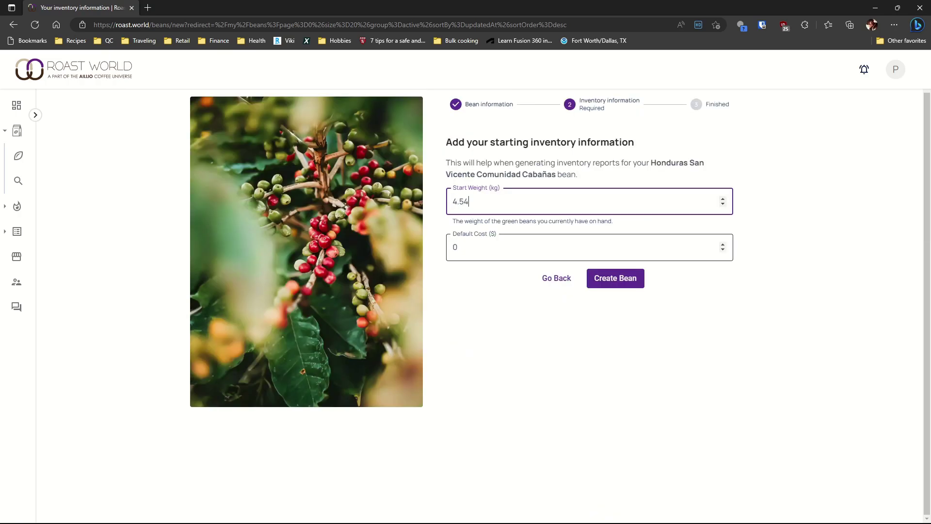